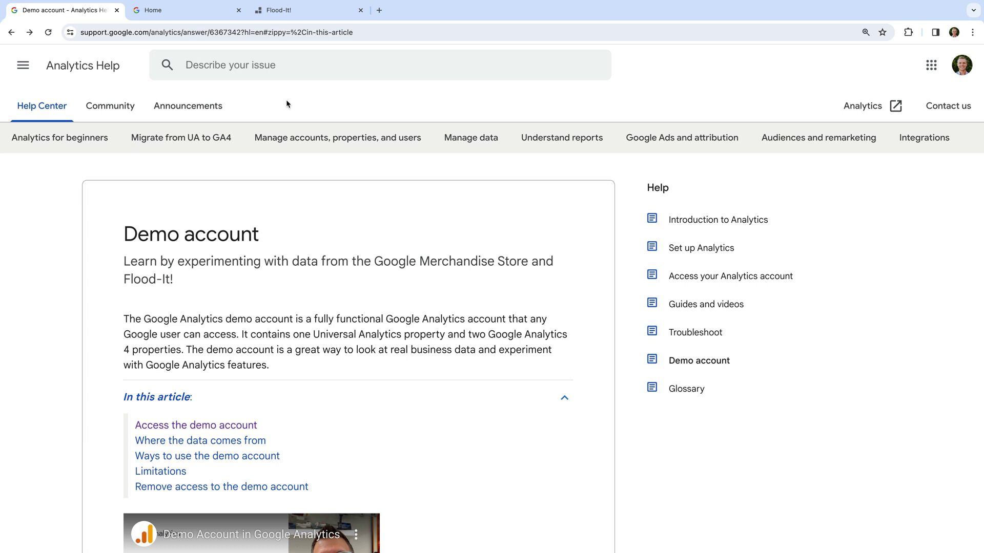
Step: Scroll the Demo account article past the video to the three property links and 'Where the data comes from'
{"action": "scroll", "coordinate": [286, 104], "scroll_direction": "down", "scroll_amount": 2}
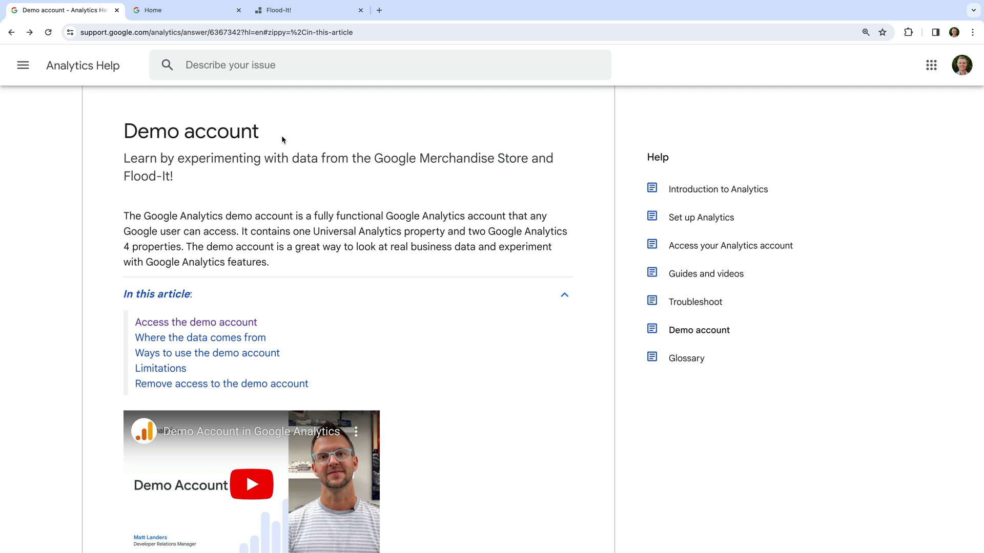
{"action": "scroll", "coordinate": [282, 139], "scroll_direction": "down", "scroll_amount": 8}
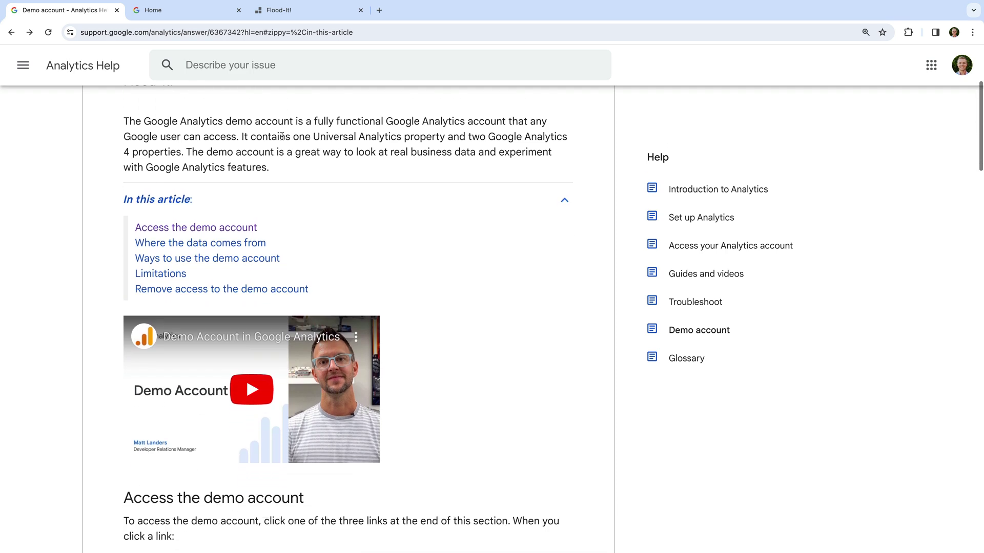
{"action": "scroll", "coordinate": [282, 137], "scroll_direction": "down", "scroll_amount": 7}
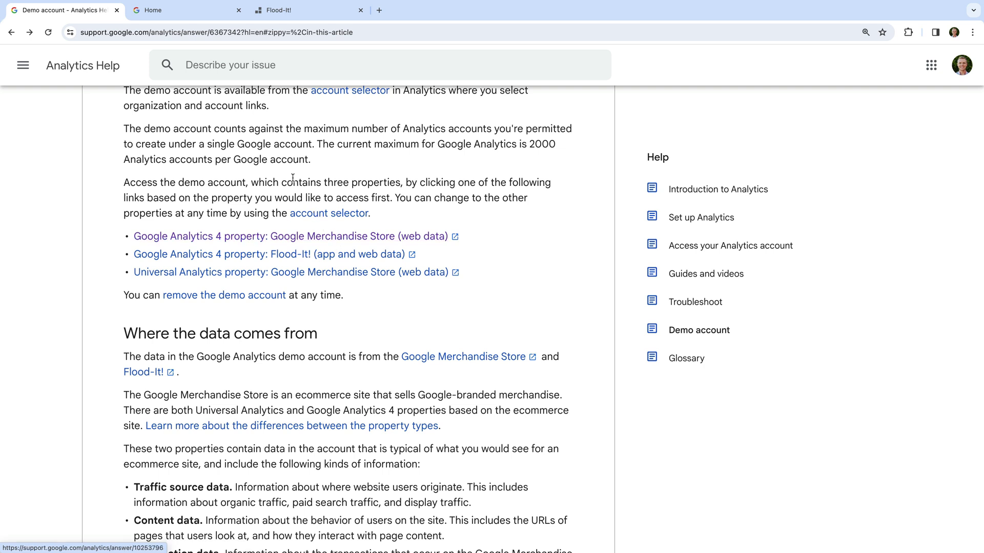
Step: In the merch shop tab, open the Apparel category and browse its 140 products with prices
{"action": "left_click", "coordinate": [197, 12]}
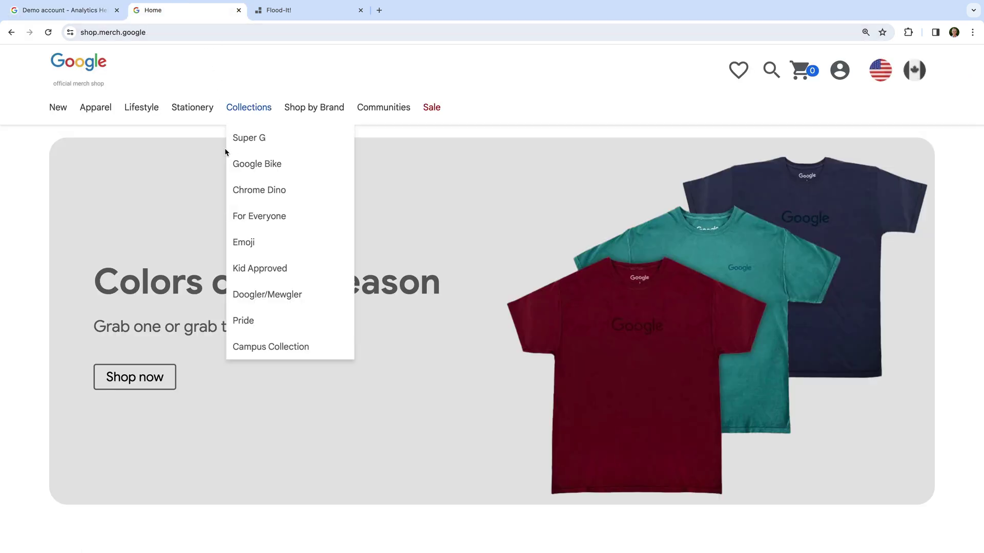
{"action": "left_click", "coordinate": [99, 114]}
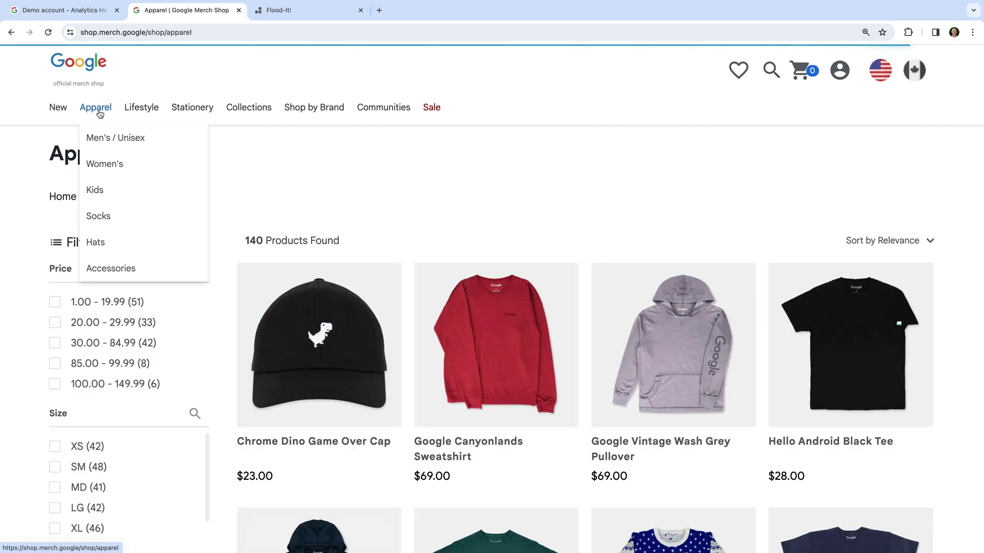
{"action": "scroll", "coordinate": [354, 245], "scroll_direction": "down", "scroll_amount": 7}
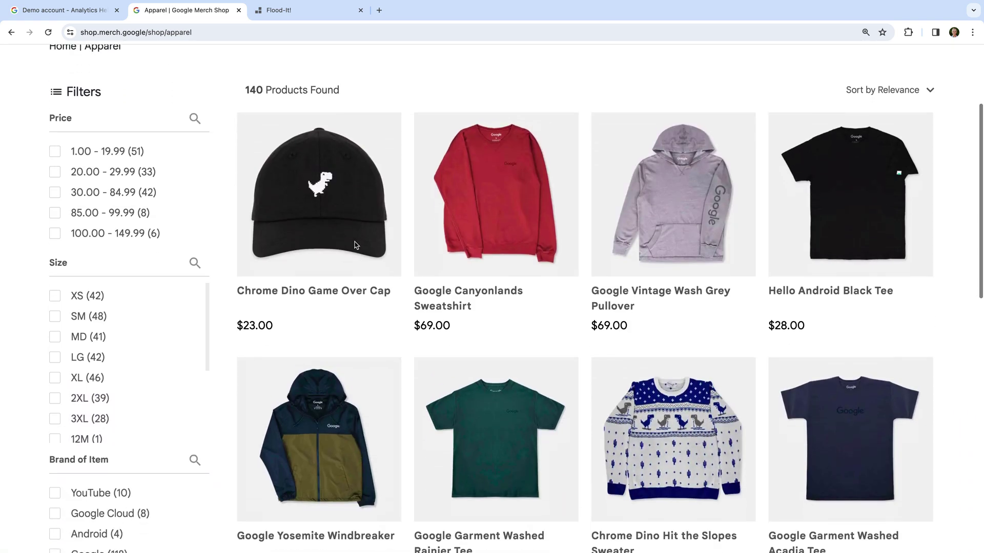
{"action": "scroll", "coordinate": [355, 245], "scroll_direction": "down", "scroll_amount": 10}
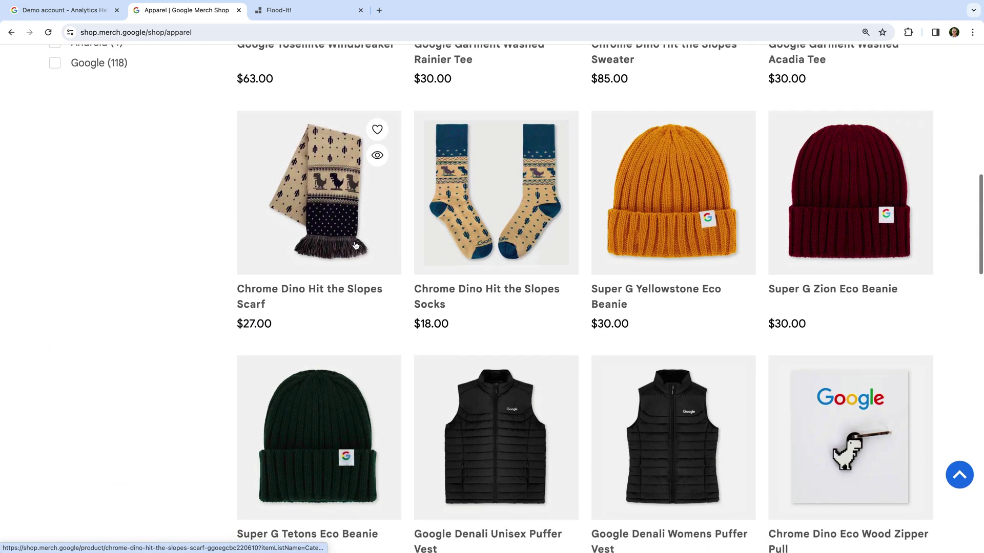
{"action": "scroll", "coordinate": [356, 246], "scroll_direction": "down", "scroll_amount": 2}
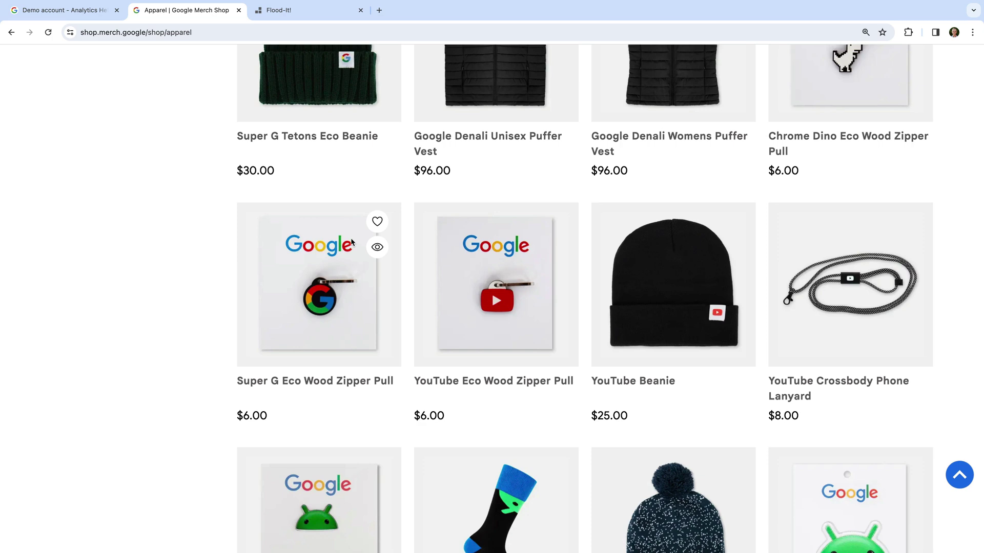
Step: Go to the Flood-It! site, review the 'Why play the game?' features, and return to the top
{"action": "left_click", "coordinate": [81, 16]}
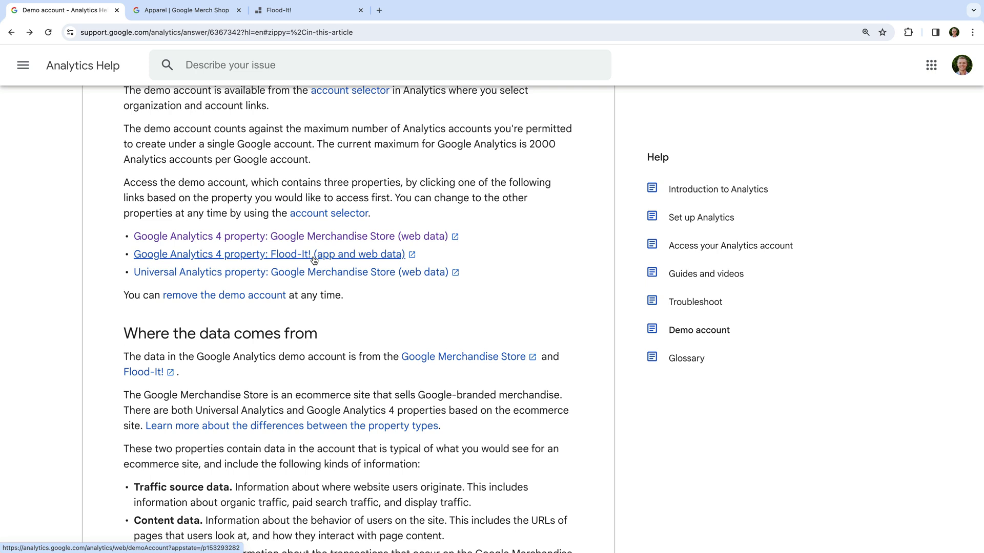
{"action": "left_click", "coordinate": [329, 16]}
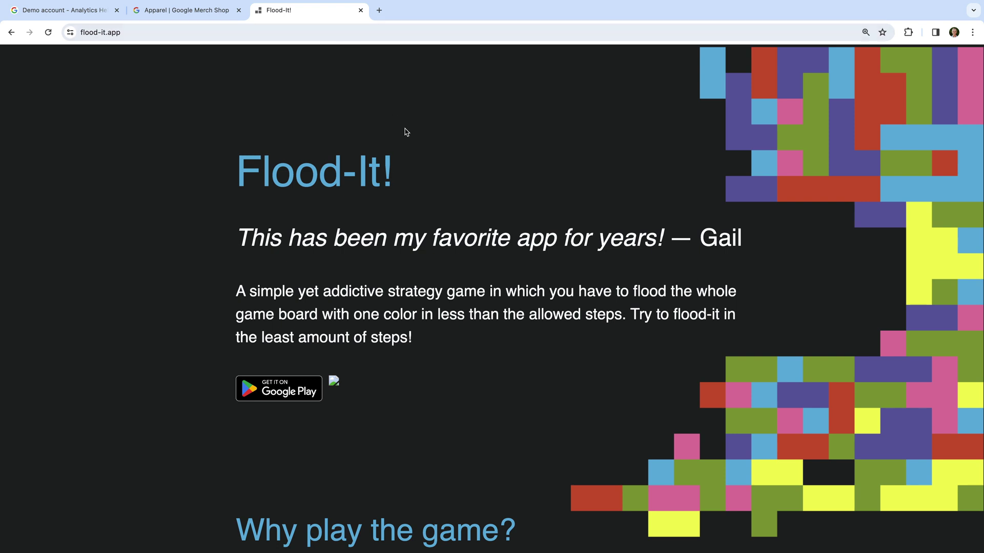
{"action": "scroll", "coordinate": [405, 132], "scroll_direction": "down", "scroll_amount": 7}
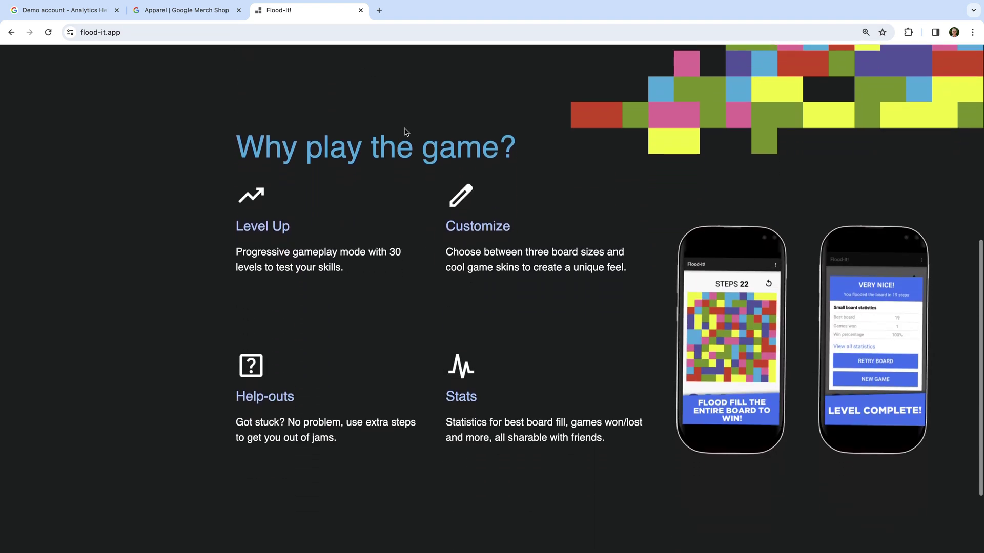
{"action": "scroll", "coordinate": [405, 132], "scroll_direction": "down", "scroll_amount": 1}
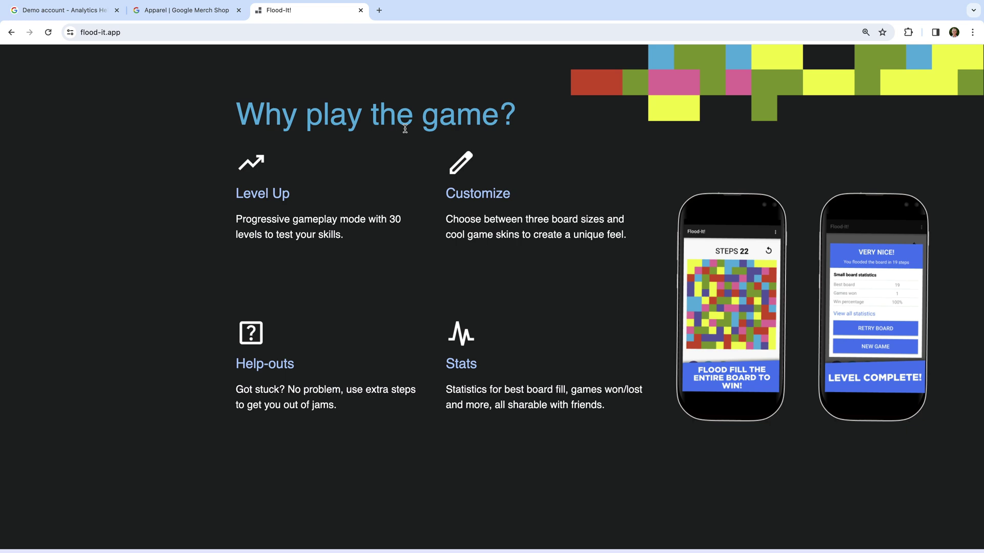
{"action": "scroll", "coordinate": [406, 129], "scroll_direction": "up", "scroll_amount": 4}
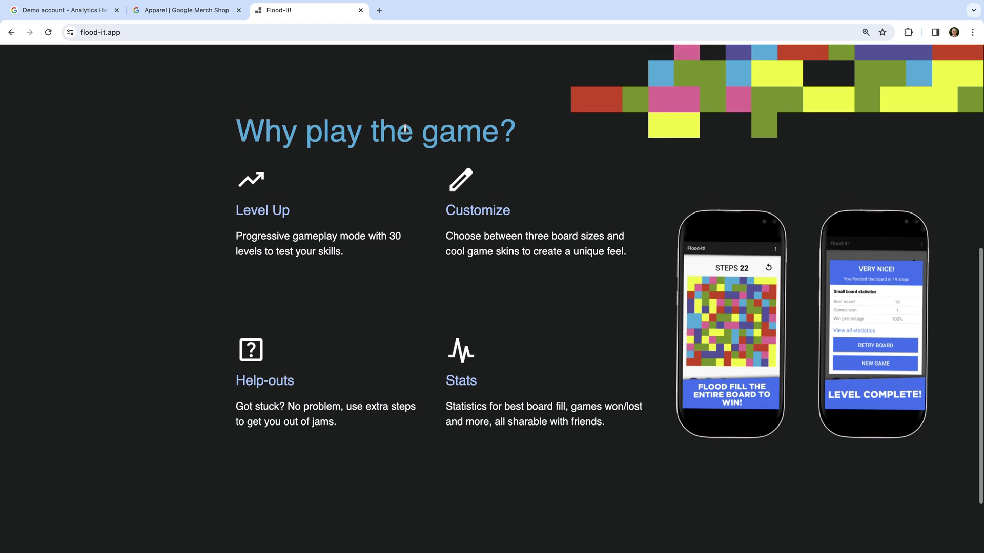
{"action": "scroll", "coordinate": [406, 132], "scroll_direction": "up", "scroll_amount": 7}
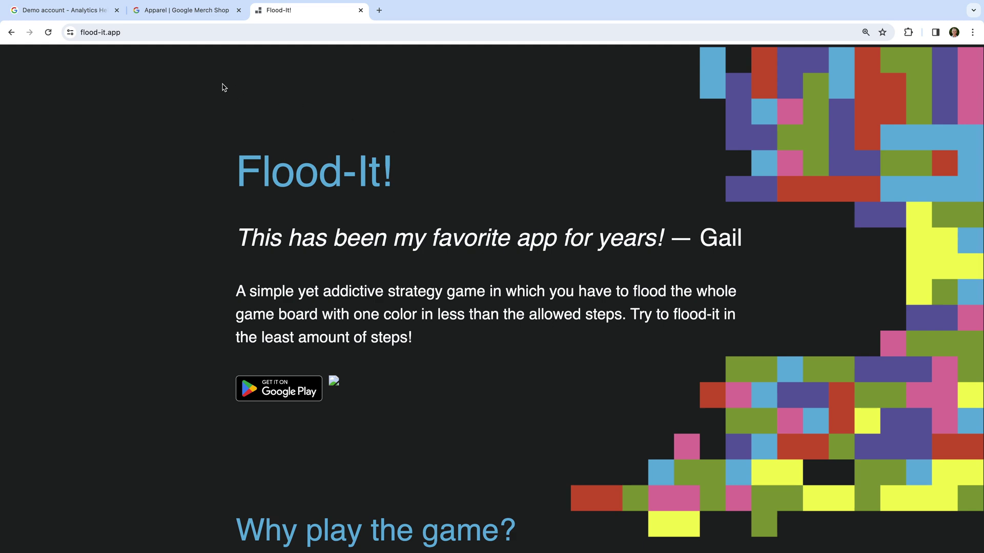
Step: Return to the Demo account help article tab
{"action": "left_click", "coordinate": [87, 17]}
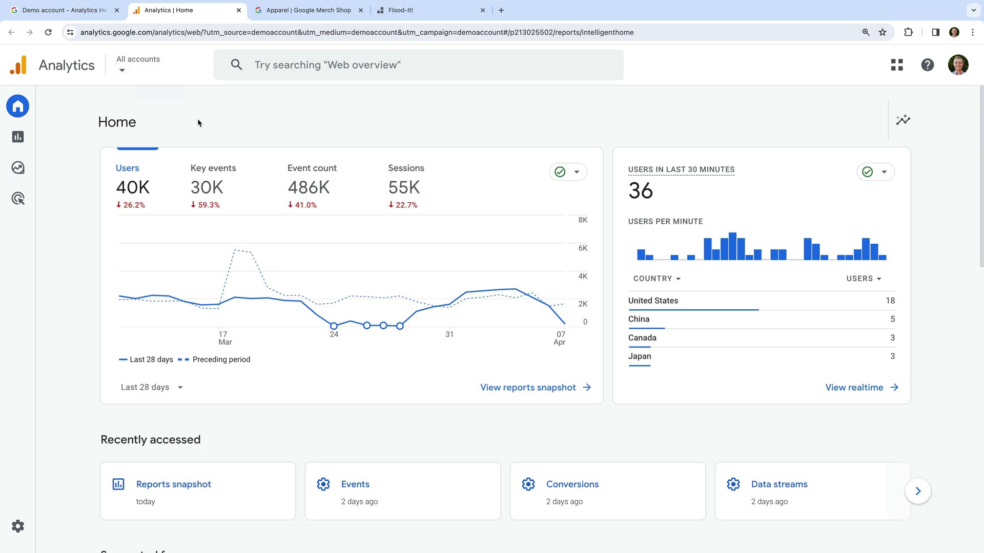
Step: Scroll Home down to Suggested for you and the March 26, 2024 'Users dropped' insight
{"action": "mouse_move", "coordinate": [24, 114]}
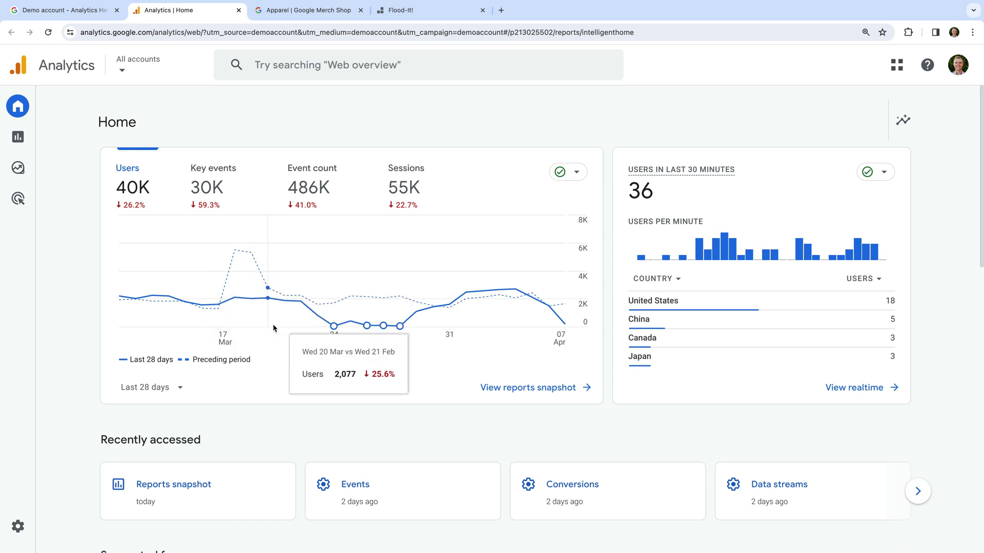
{"action": "scroll", "coordinate": [282, 367], "scroll_direction": "down", "scroll_amount": 5}
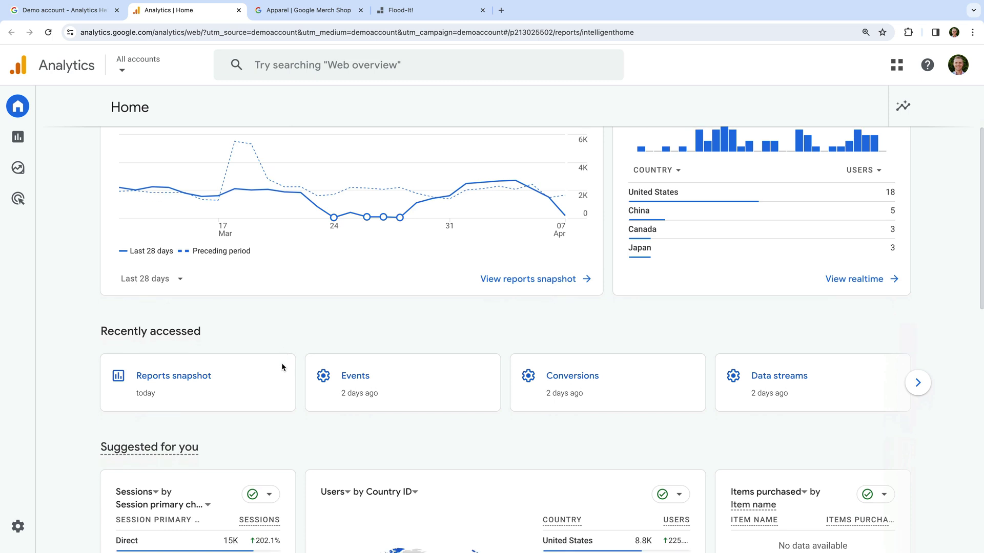
{"action": "scroll", "coordinate": [281, 363], "scroll_direction": "down", "scroll_amount": 7}
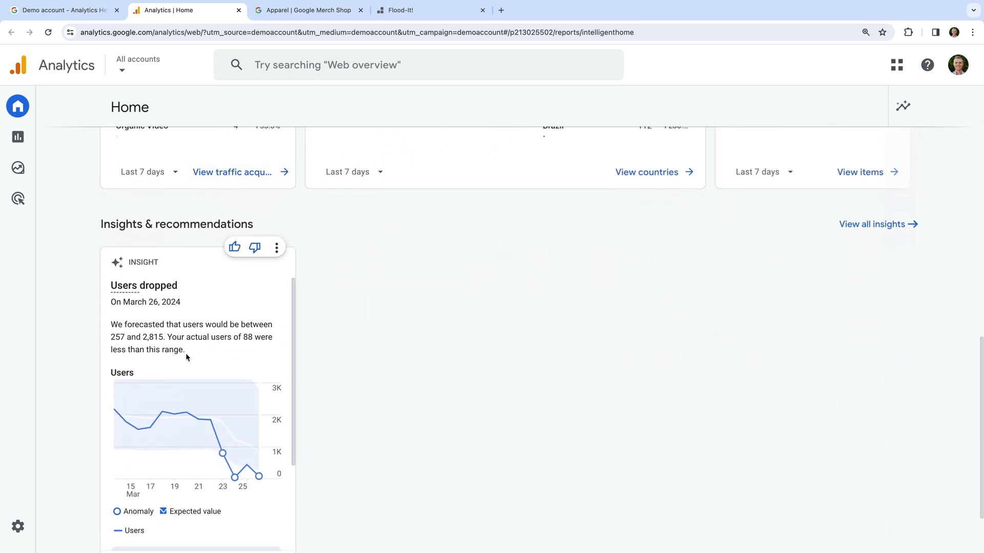
Step: Open Reports, then the Realtime overview showing 36 users in the last 30 minutes
{"action": "left_click", "coordinate": [19, 143]}
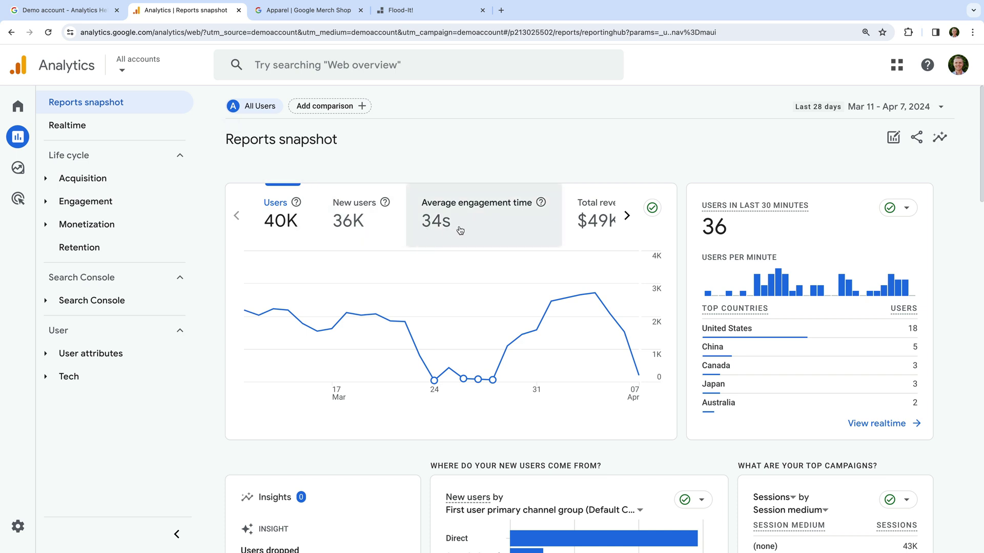
{"action": "left_click", "coordinate": [151, 134]}
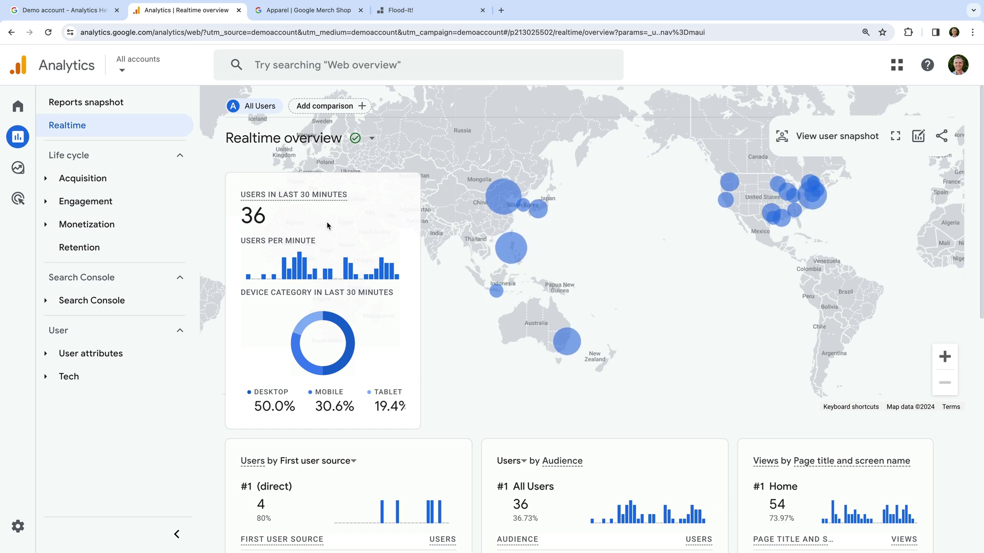
Step: Open Acquisition overview (40K users, 36K new users) and expand the Engagement and Monetization groups
{"action": "left_click", "coordinate": [153, 180]}
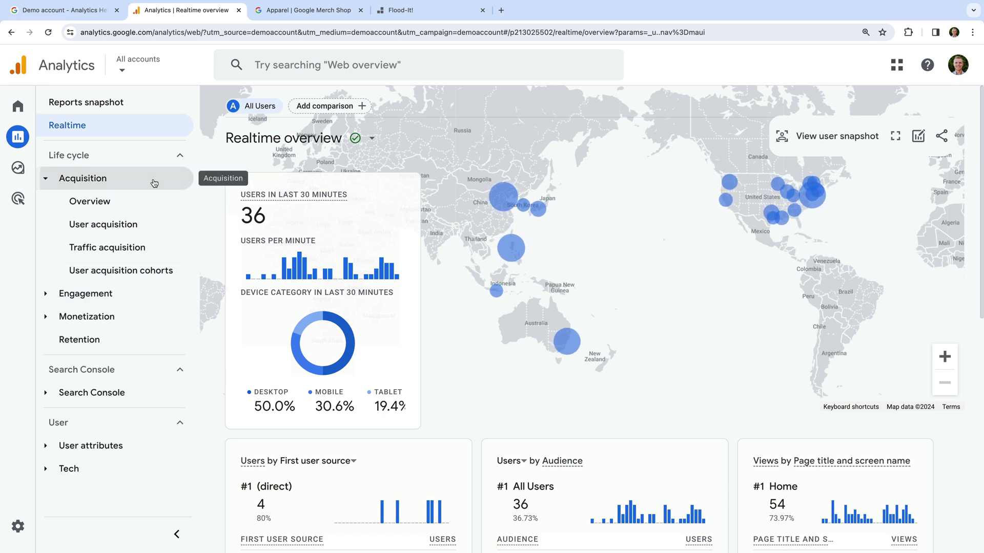
{"action": "left_click", "coordinate": [146, 208]}
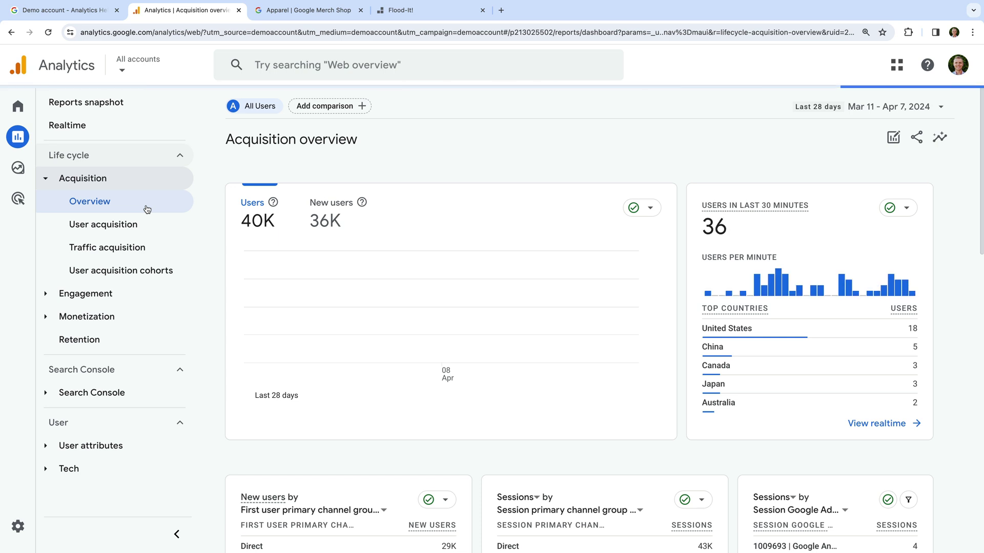
{"action": "left_click", "coordinate": [152, 295]}
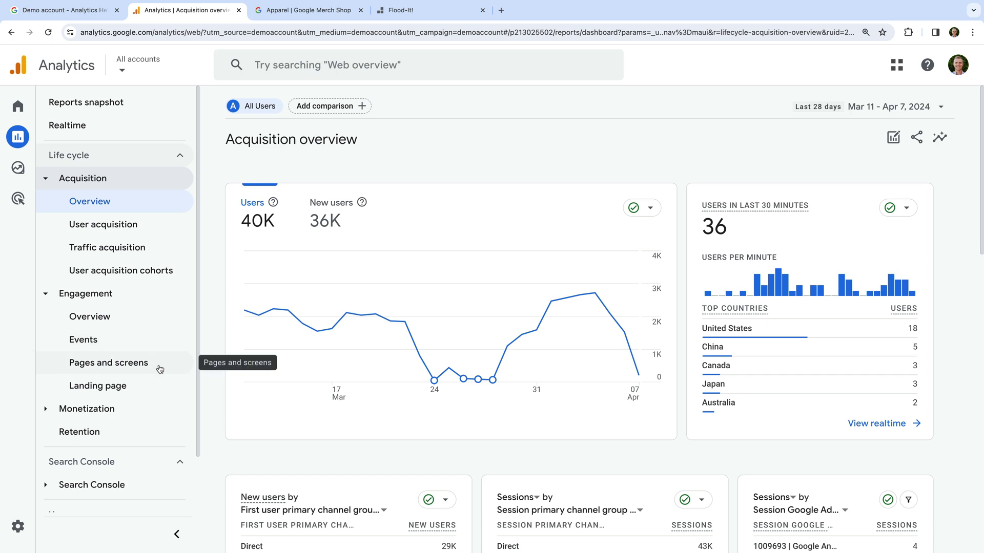
{"action": "scroll", "coordinate": [160, 369], "scroll_direction": "down", "scroll_amount": 1}
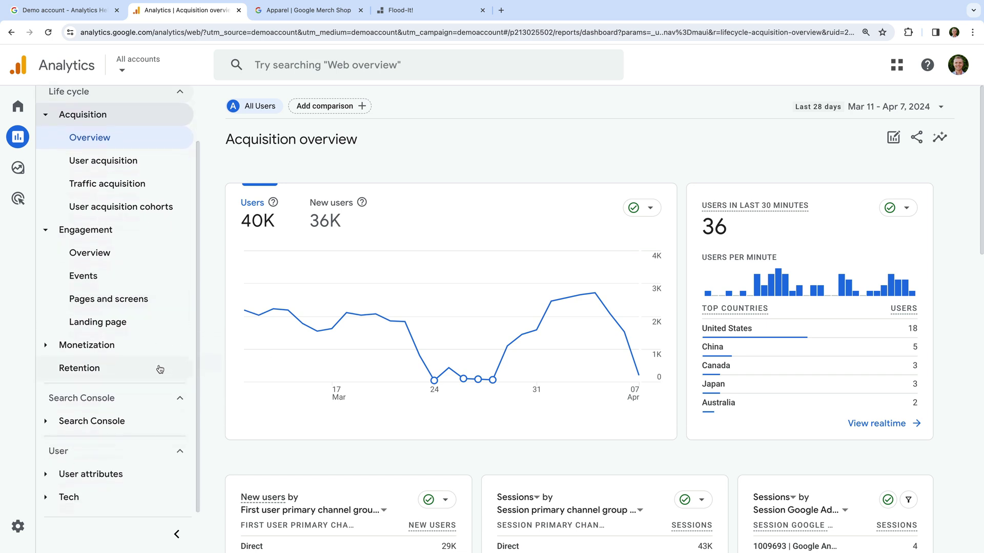
{"action": "left_click", "coordinate": [123, 345]}
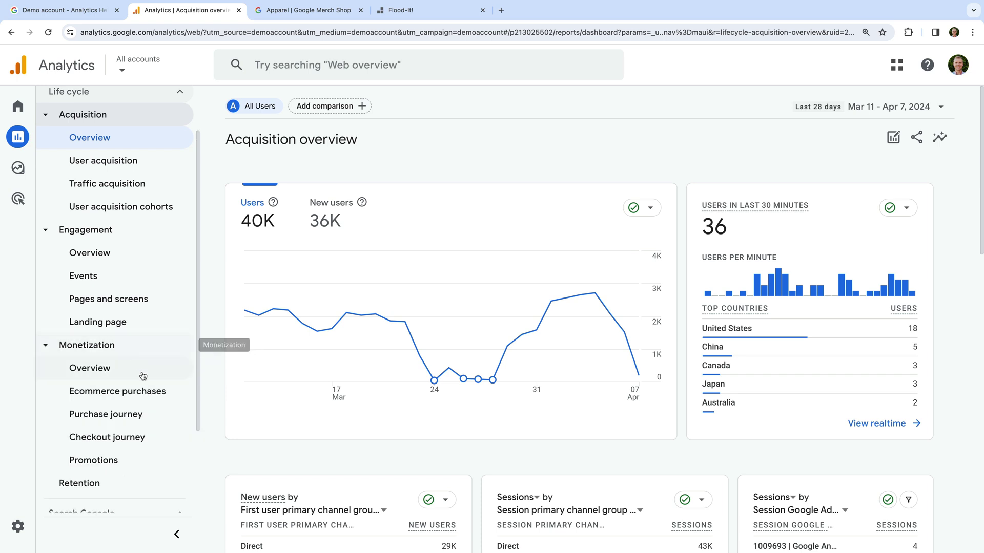
Step: Open Monetization > Ecommerce purchases and scroll to the item table of 386 items
{"action": "left_click", "coordinate": [156, 395]}
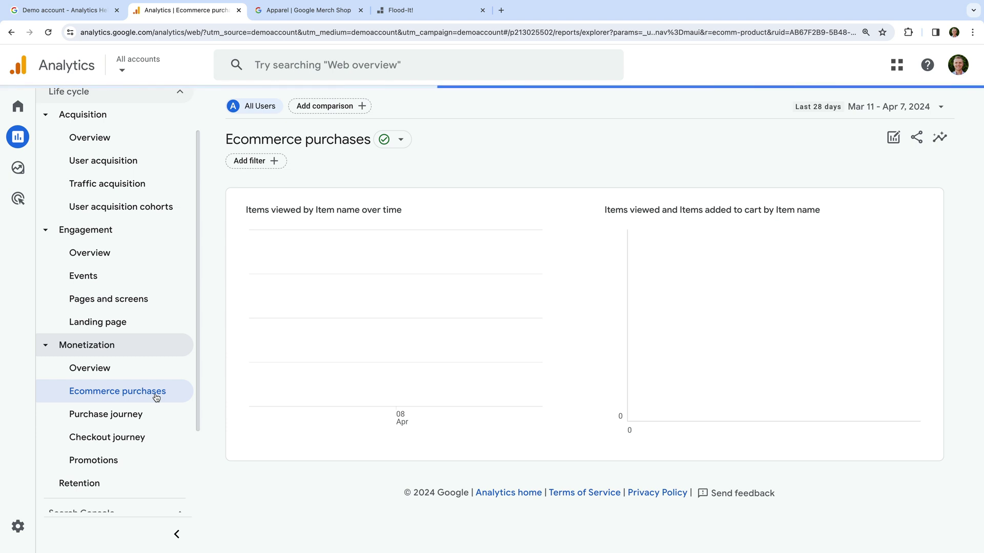
{"action": "scroll", "coordinate": [313, 401], "scroll_direction": "down", "scroll_amount": 5}
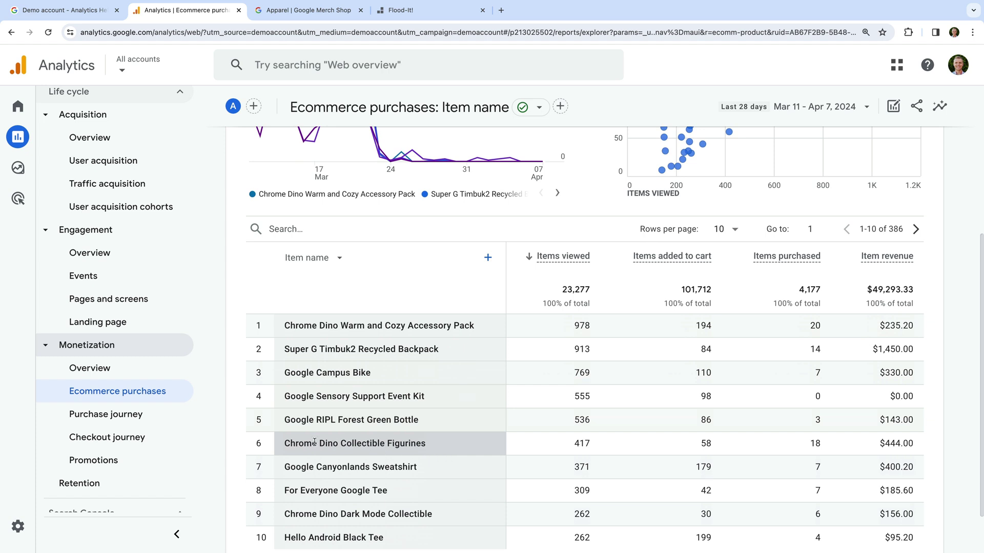
{"action": "scroll", "coordinate": [147, 443], "scroll_direction": "down", "scroll_amount": 1}
{"action": "scroll", "coordinate": [148, 443], "scroll_direction": "down", "scroll_amount": 2}
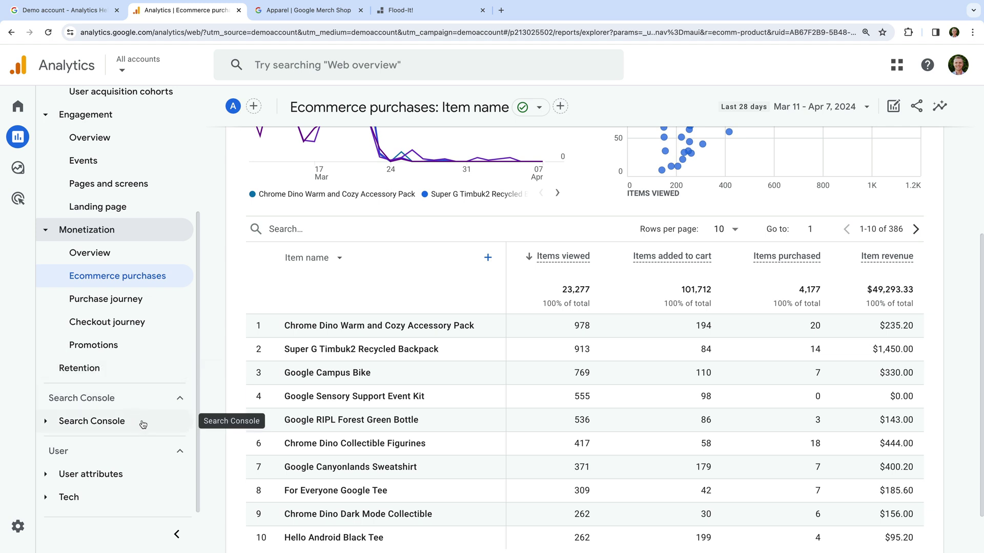
Step: Expand Search Console and User attributes, then open the User attributes overview report
{"action": "left_click", "coordinate": [79, 421]}
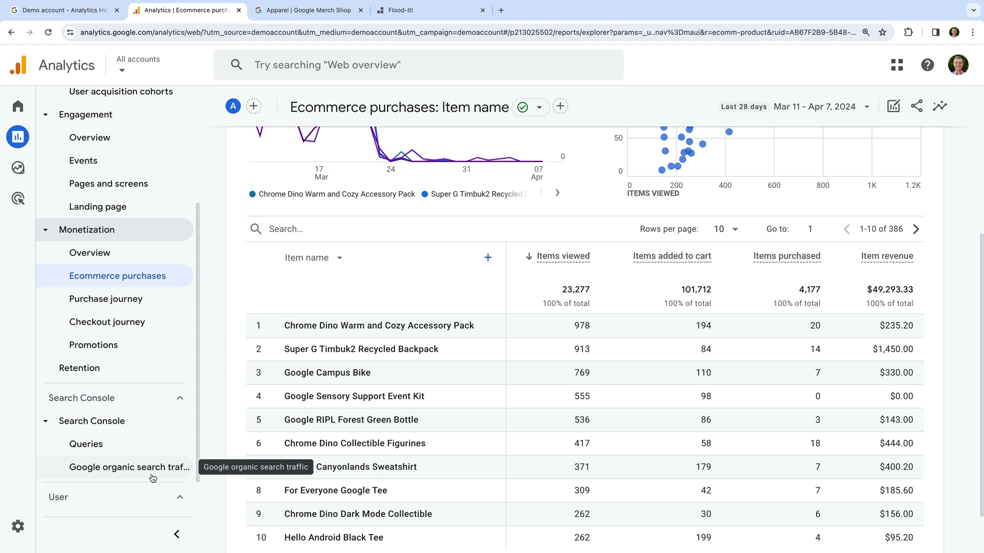
{"action": "scroll", "coordinate": [153, 478], "scroll_direction": "down", "scroll_amount": 1}
{"action": "left_click", "coordinate": [143, 477]}
{"action": "scroll", "coordinate": [144, 478], "scroll_direction": "down", "scroll_amount": 2}
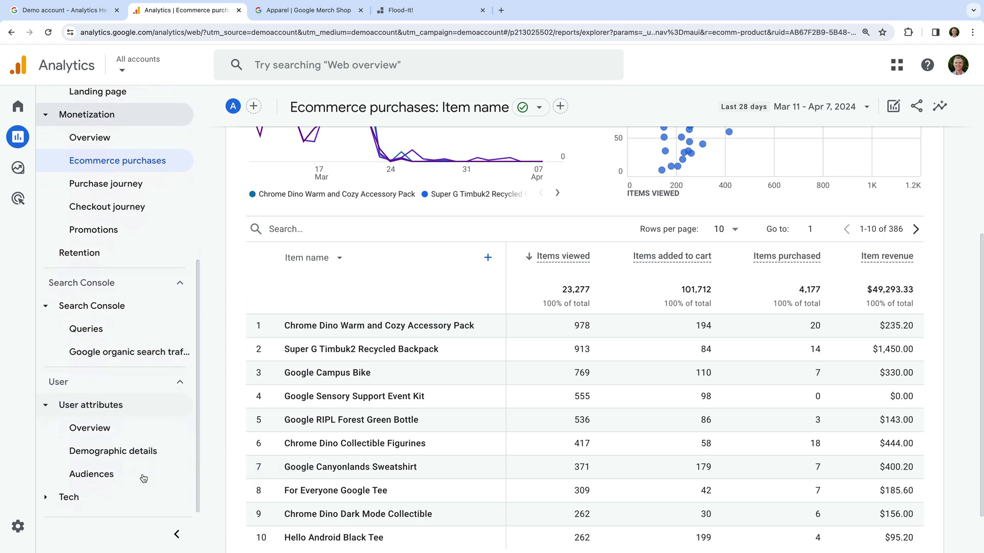
{"action": "left_click", "coordinate": [129, 432]}
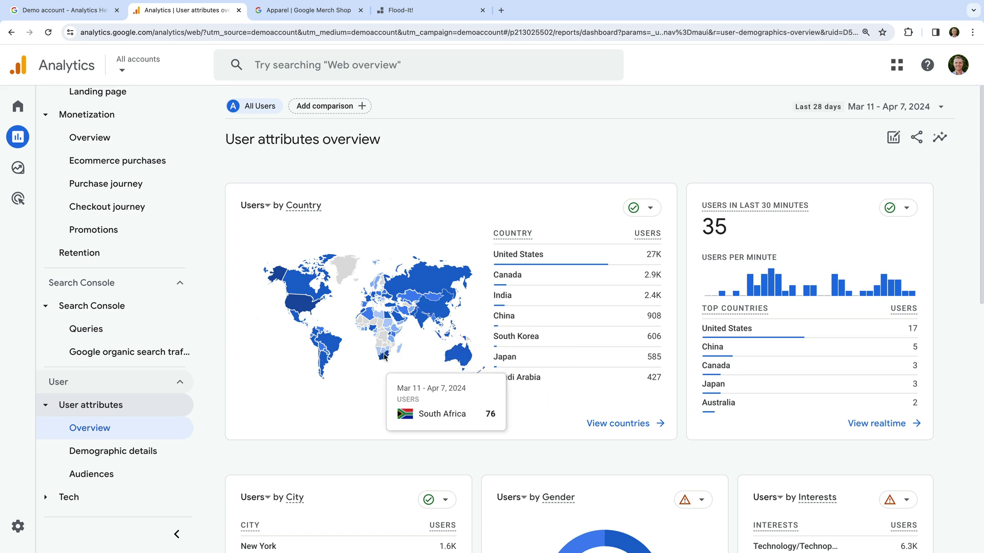
Step: Open Tech > Overview, showing 100% web platform with Android and iOS at 11K each
{"action": "mouse_move", "coordinate": [303, 310]}
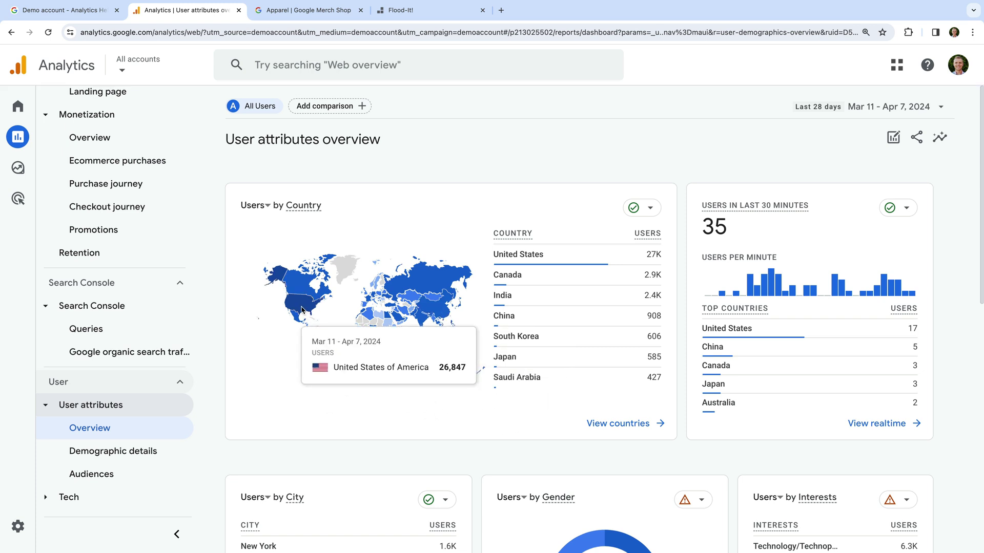
{"action": "left_click", "coordinate": [137, 498]}
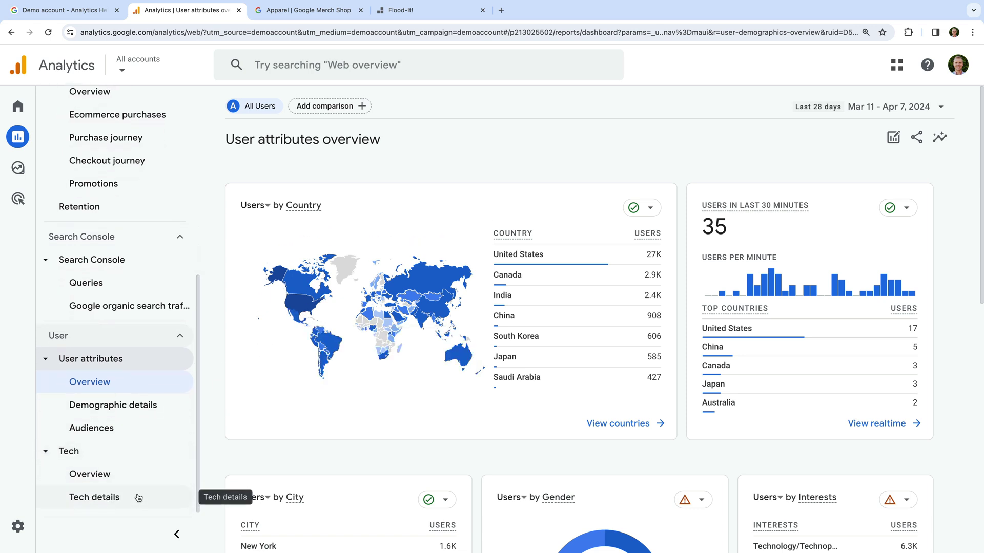
{"action": "left_click", "coordinate": [150, 478]}
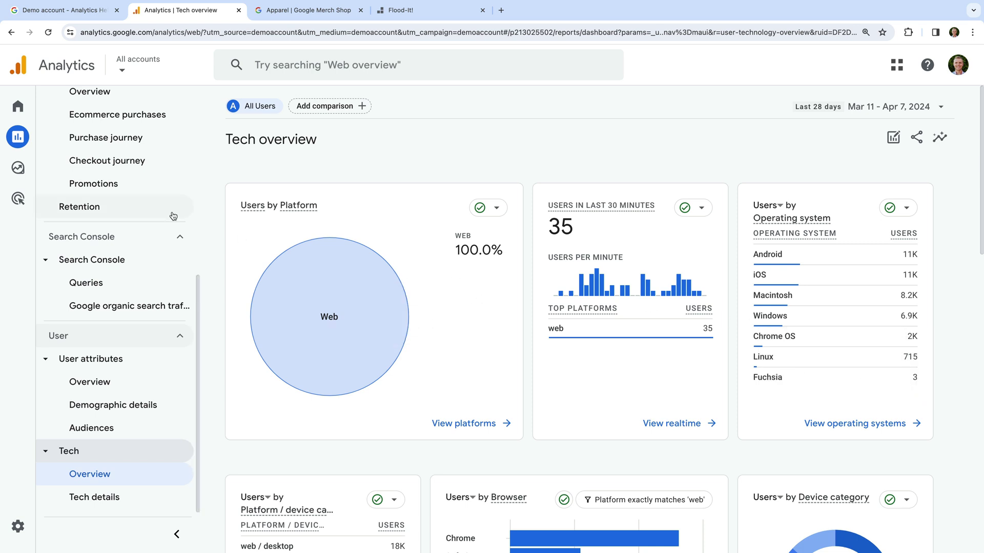
Step: From Explore, start a Free form exploration of active users by city and device category
{"action": "left_click", "coordinate": [27, 170]}
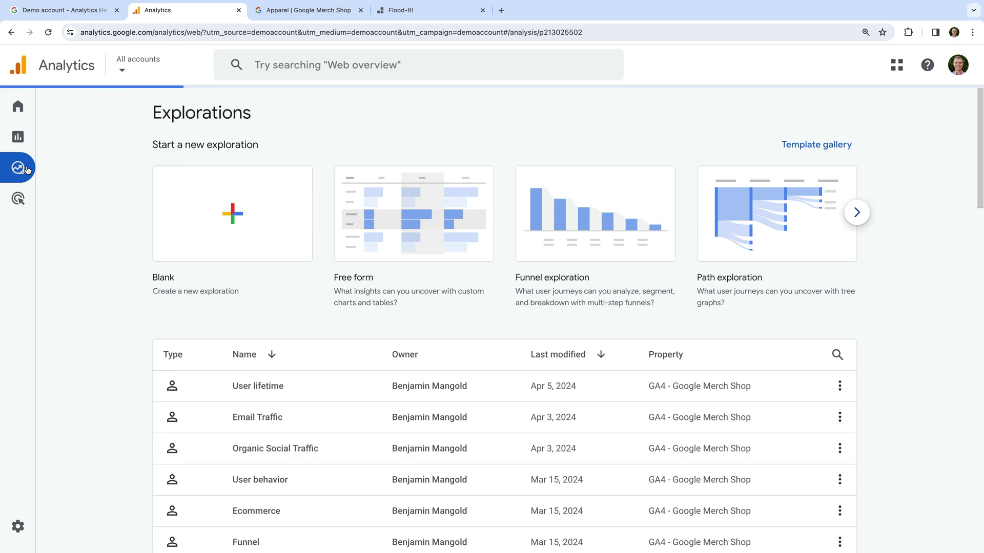
{"action": "left_click", "coordinate": [366, 232]}
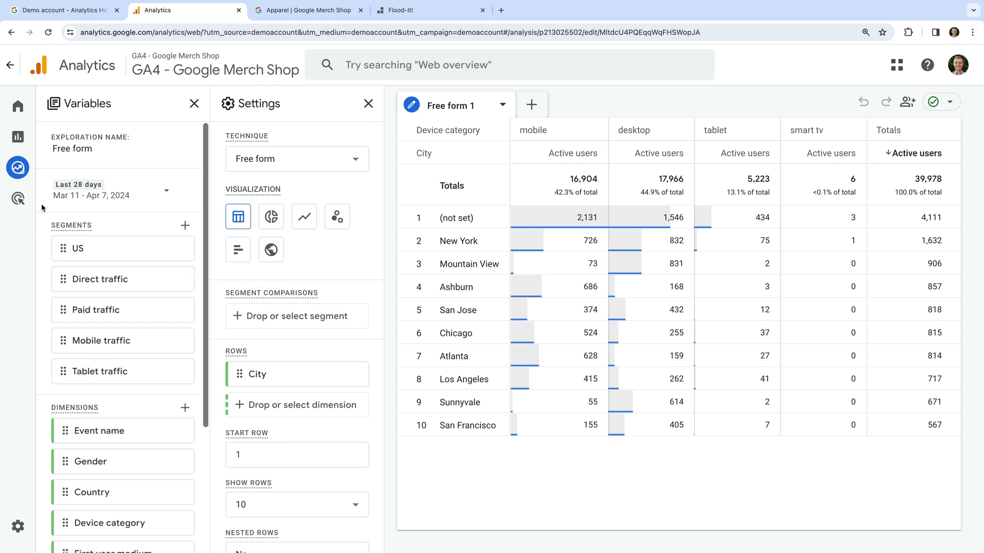
Step: Open the Advertising snapshot to view conversions over time and by default channel group
{"action": "left_click", "coordinate": [24, 201]}
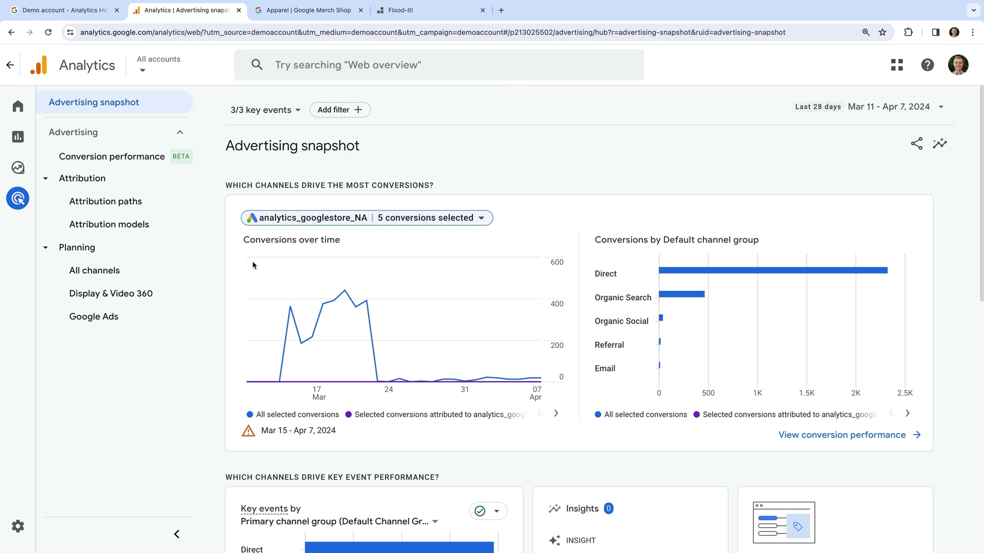
{"action": "mouse_move", "coordinate": [305, 313]}
Step: Check the users trend chart on the Home page, then return to the Reports snapshot
{"action": "left_click", "coordinate": [18, 107]}
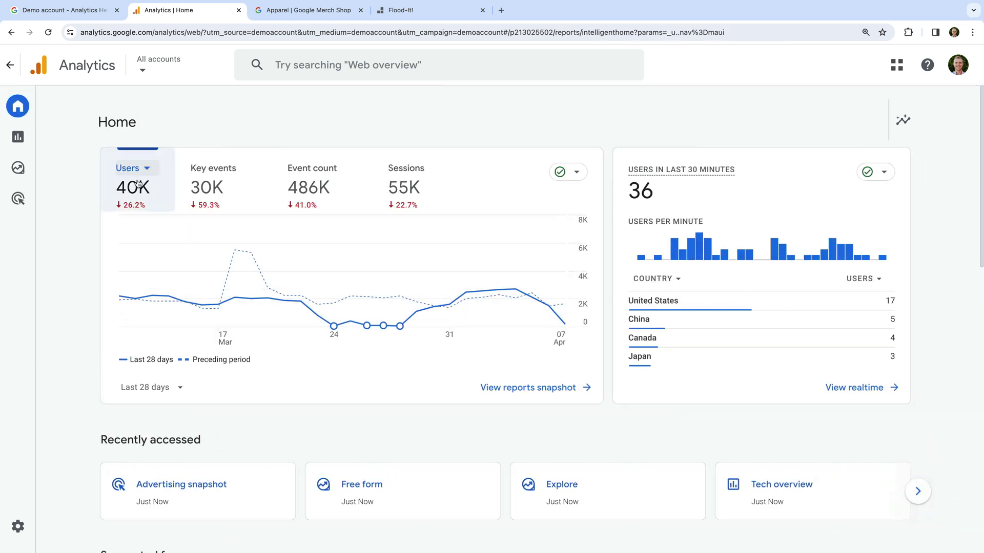
{"action": "mouse_move", "coordinate": [353, 330]}
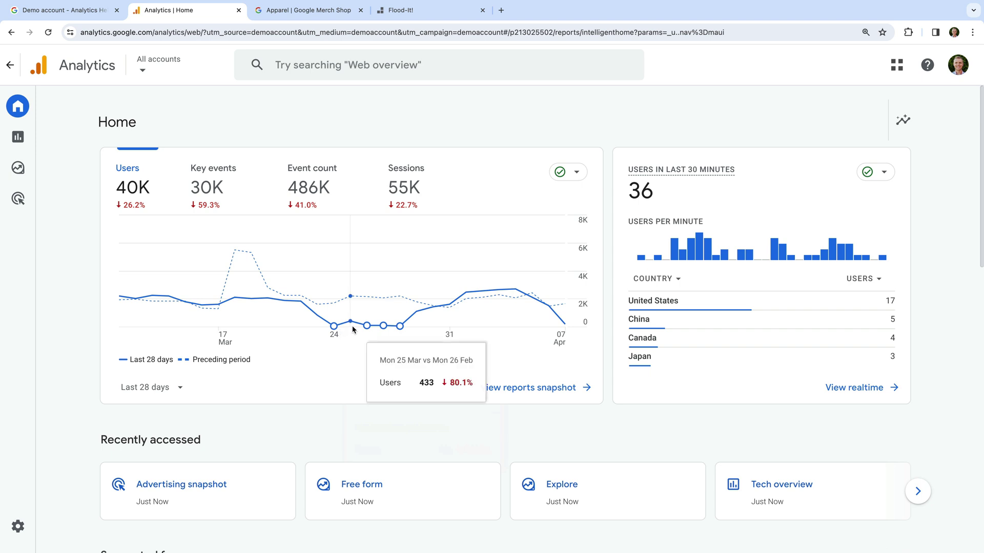
{"action": "mouse_move", "coordinate": [387, 328]}
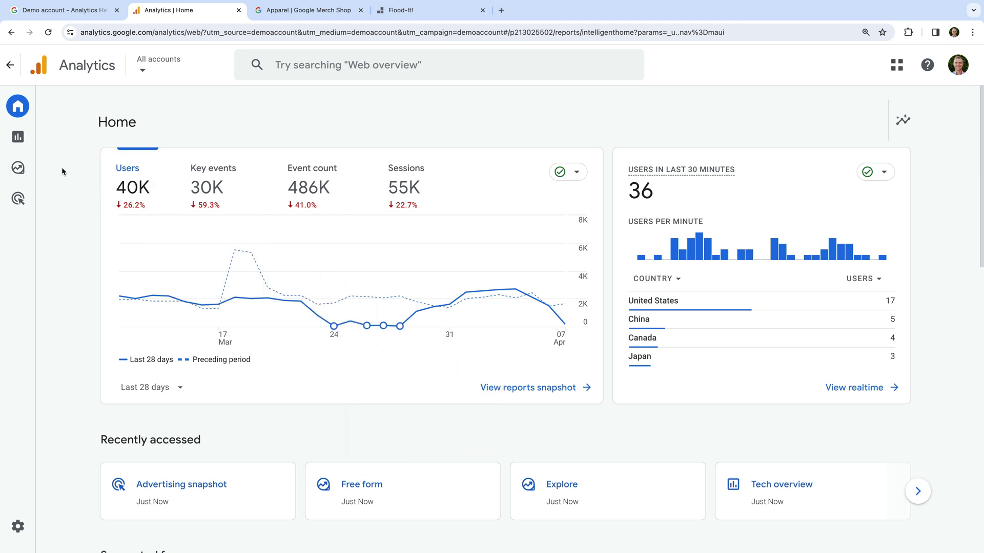
{"action": "left_click", "coordinate": [23, 141]}
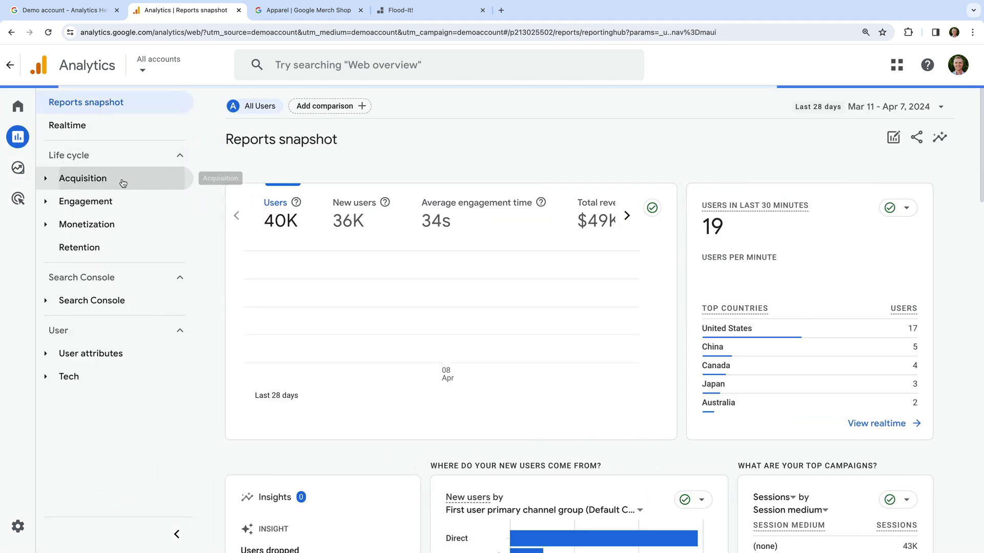
Step: Expand the Acquisition and Monetization groups in the Reports sidebar
{"action": "left_click", "coordinate": [123, 183]}
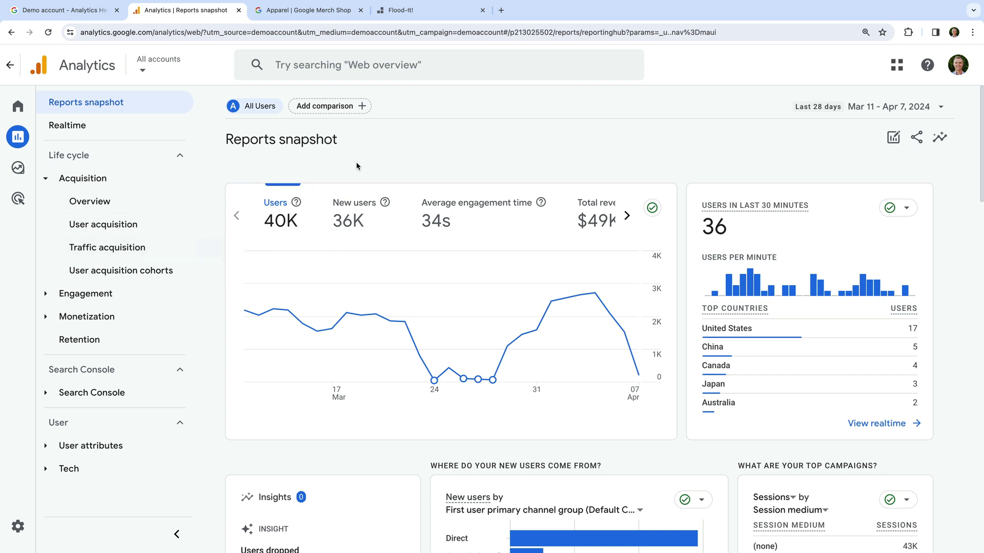
{"action": "left_click", "coordinate": [145, 322]}
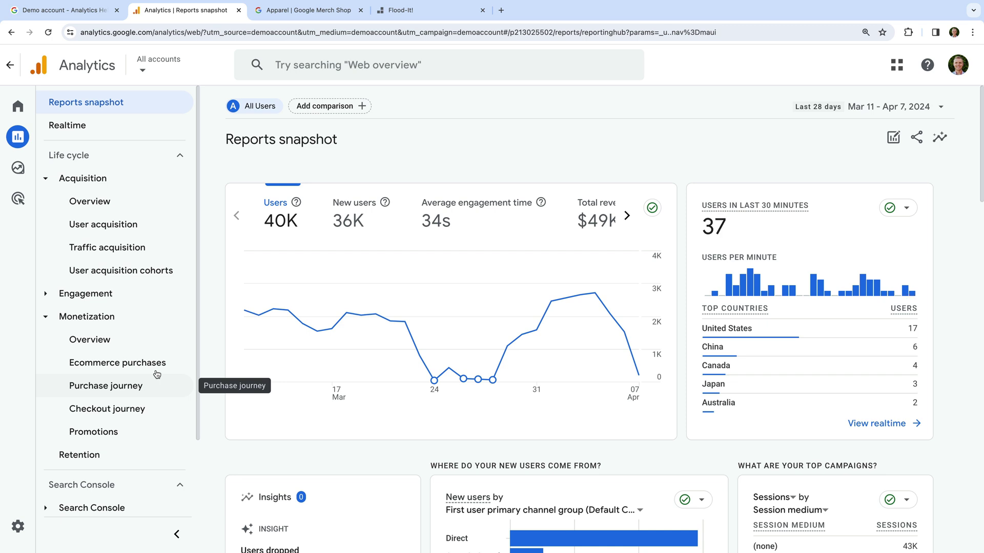
Step: Go to Admin > Data collection and modification > Data streams
{"action": "left_click", "coordinate": [24, 533]}
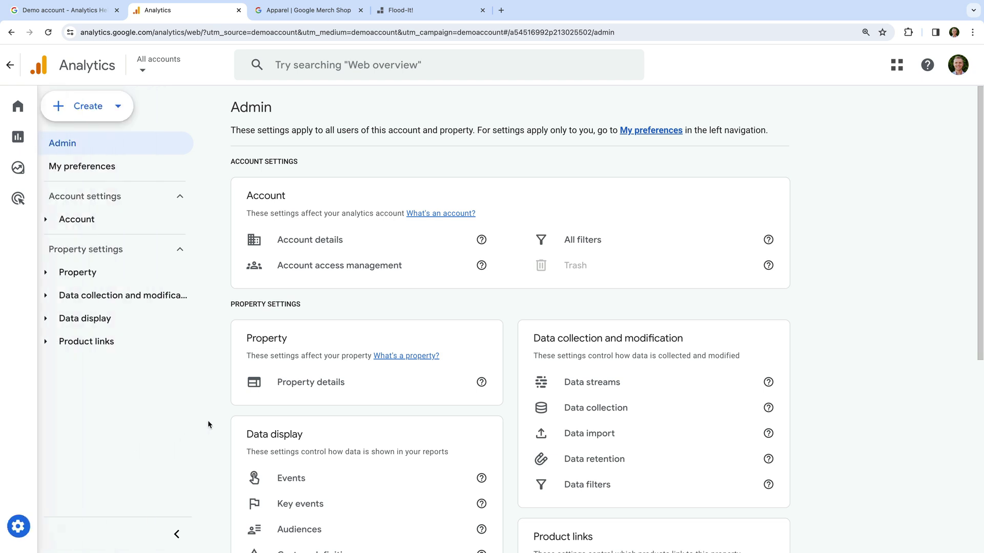
{"action": "left_click", "coordinate": [133, 300]}
{"action": "left_click", "coordinate": [128, 327]}
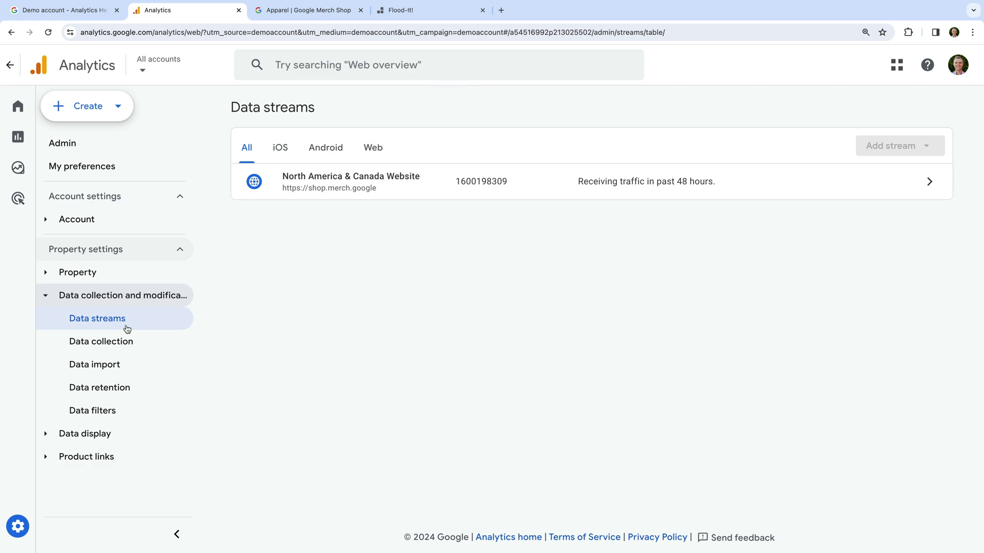
Step: Open the North America & Canada Website stream details and scroll through enhanced measurement settings
{"action": "left_click", "coordinate": [357, 193]}
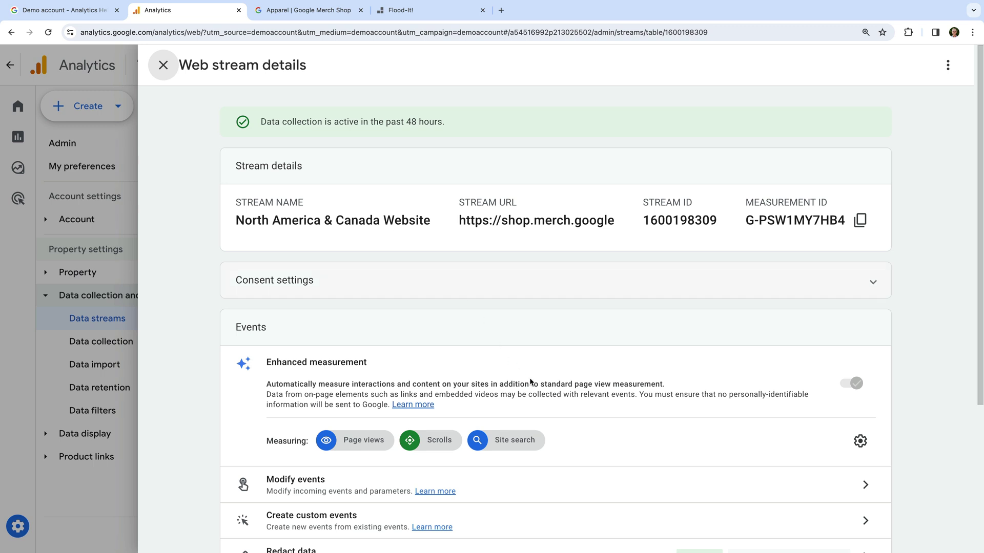
{"action": "scroll", "coordinate": [530, 382], "scroll_direction": "down", "scroll_amount": 2}
{"action": "scroll", "coordinate": [530, 382], "scroll_direction": "down", "scroll_amount": 4}
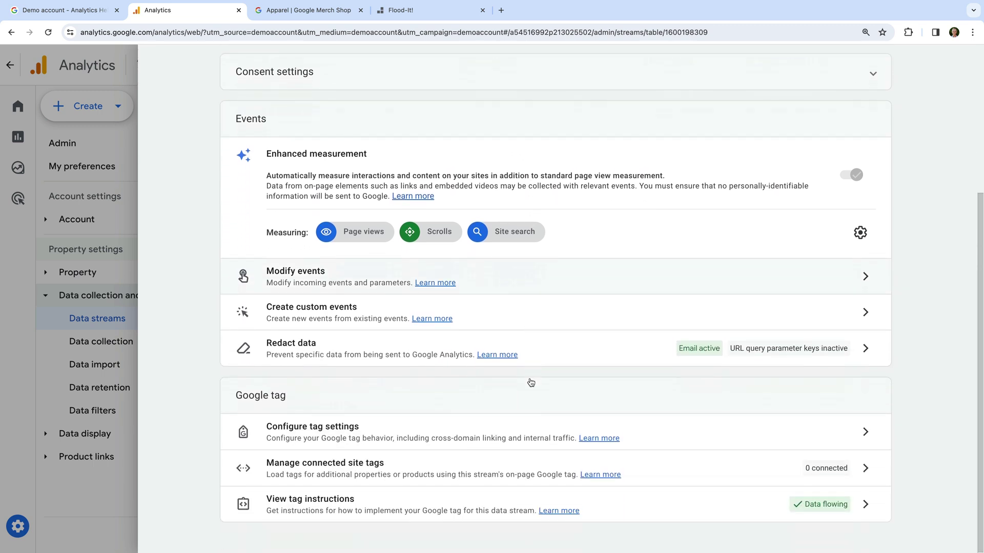
{"action": "scroll", "coordinate": [530, 382], "scroll_direction": "up", "scroll_amount": 4}
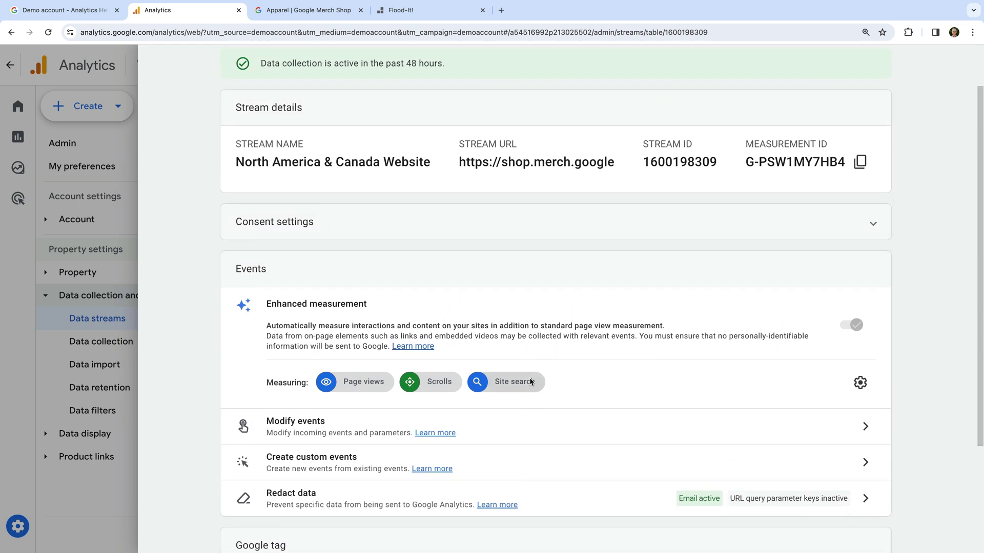